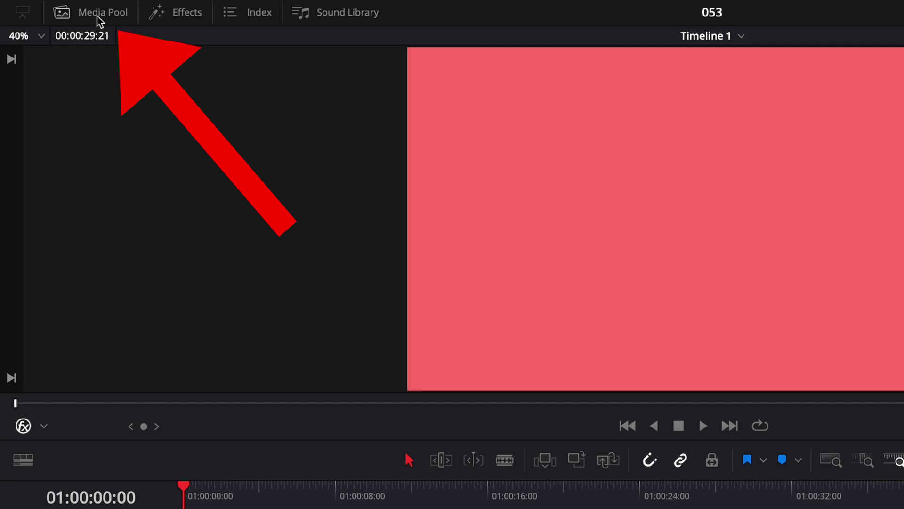
# Load C0017.MP4 from the Media Pool into the source viewer and scrub to the figurine.
pyautogui.click(97, 16)
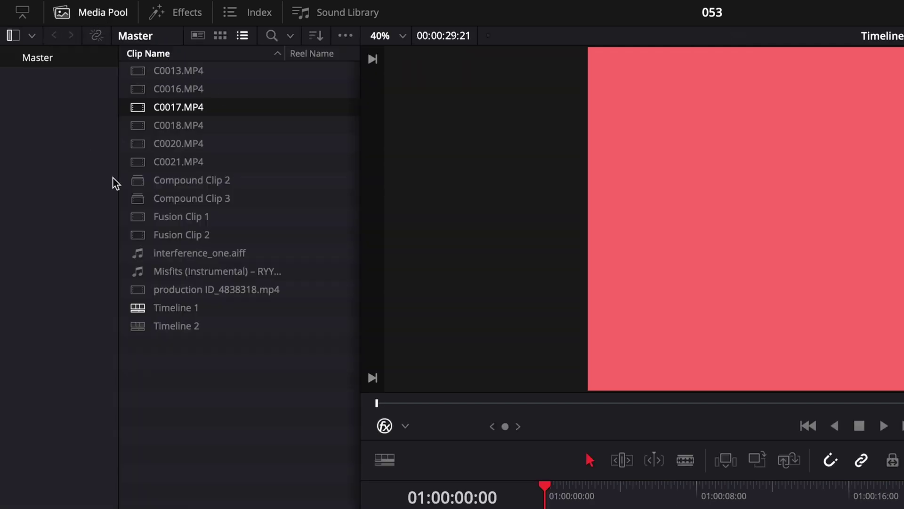
pyautogui.click(255, 113)
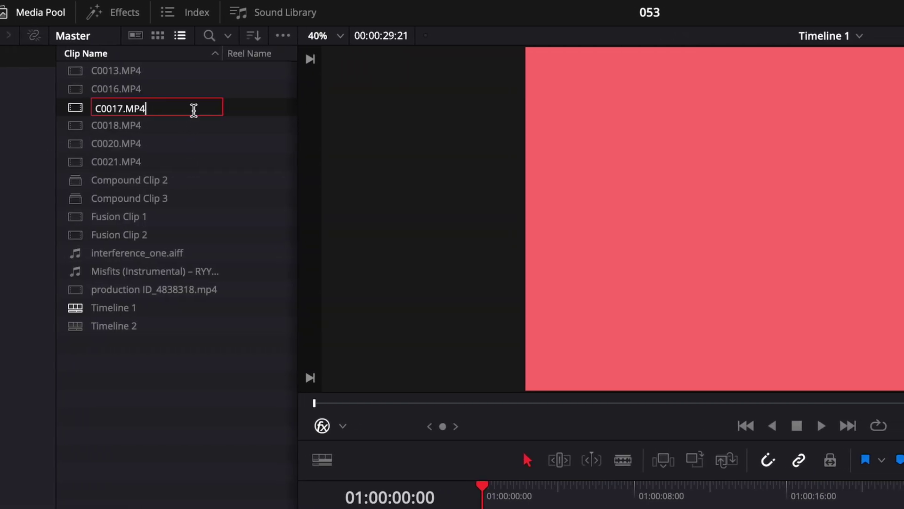
pyautogui.moveTo(256, 110); pyautogui.dragTo(314, 109)
pyautogui.moveTo(225, 113); pyautogui.dragTo(179, 109)
pyautogui.click(498, 403)
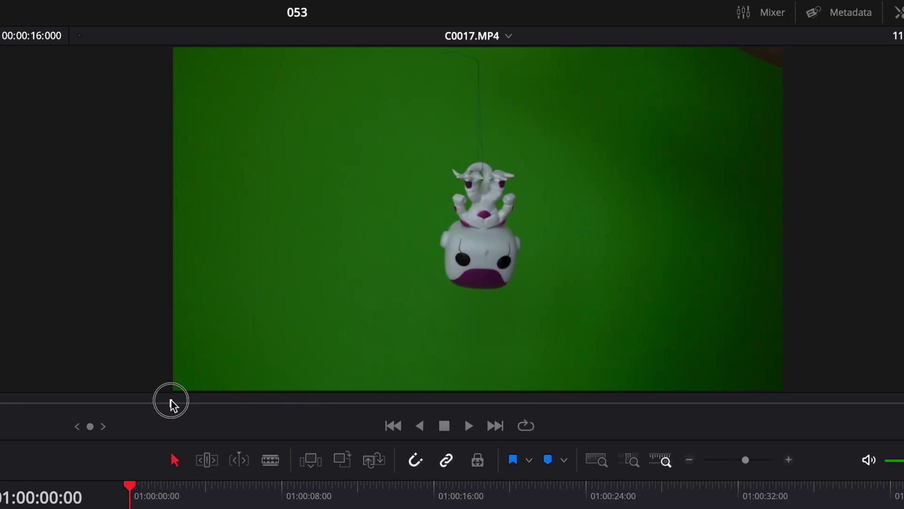
pyautogui.moveTo(171, 403); pyautogui.dragTo(233, 404)
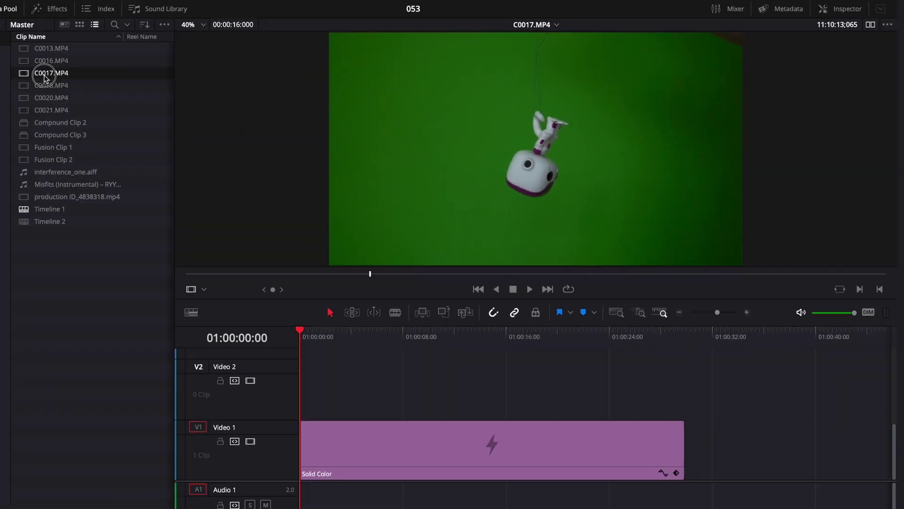
# Place C0017.MP4 on Video 2 above the Solid Color clip and move the playhead over it.
pyautogui.moveTo(147, 61); pyautogui.dragTo(414, 325)
pyautogui.click(490, 283)
pyautogui.hotkey('shift', 'Right')
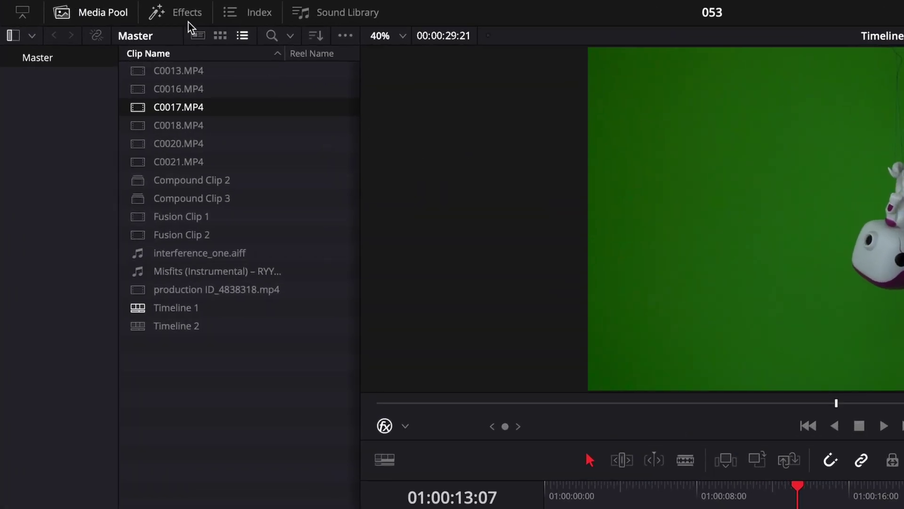
# Apply Resolve FX 3D Keyer from the Effects library to the C0017.MP4 clip on V2.
pyautogui.click(186, 19)
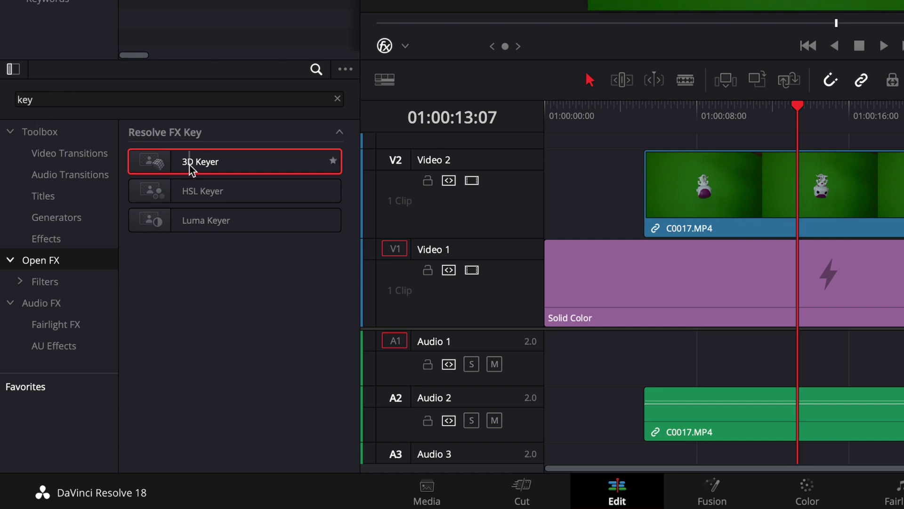
pyautogui.moveTo(191, 169); pyautogui.dragTo(693, 183)
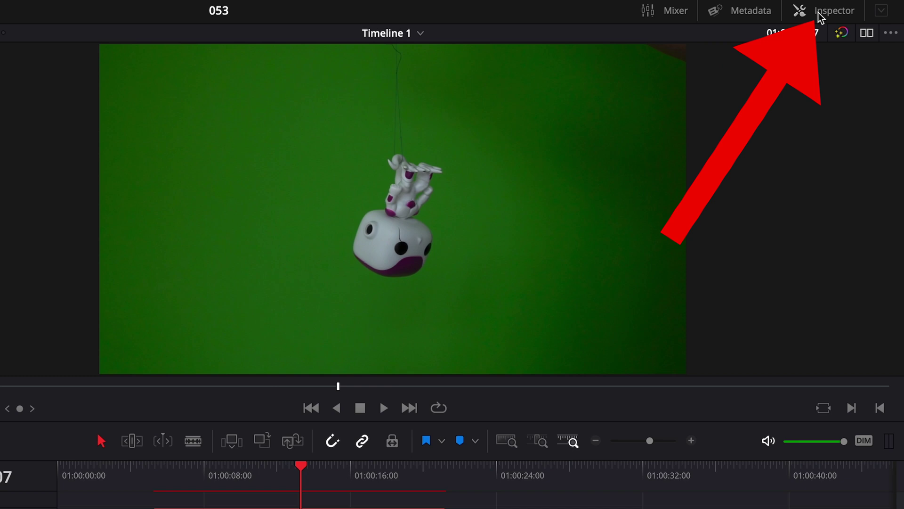
pyautogui.click(807, 10)
# Sample the green background with a 3D Keyer picker stroke in the viewer.
pyautogui.click(632, 73)
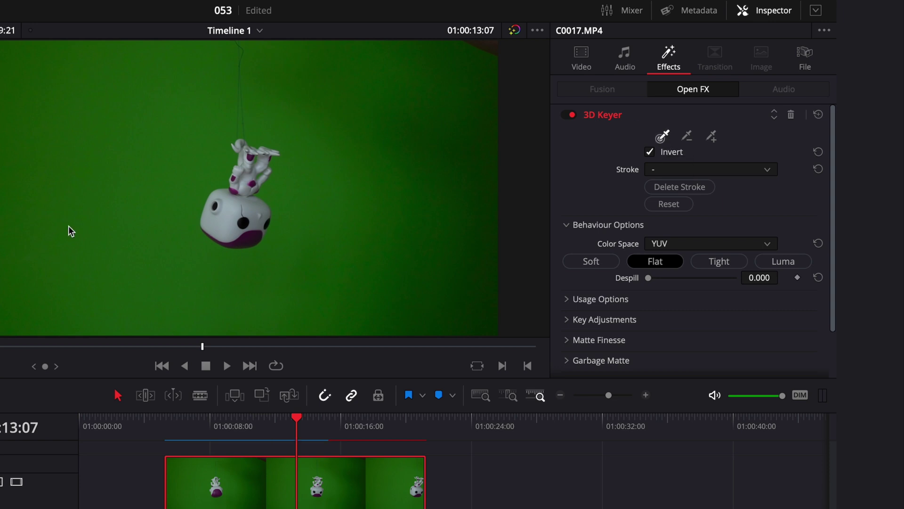
pyautogui.moveTo(199, 103)
pyautogui.mouseDown()
pyautogui.moveTo(76, 162)
pyautogui.moveTo(96, 262)
pyautogui.moveTo(209, 303)
pyautogui.moveTo(335, 285)
pyautogui.moveTo(345, 145)
pyautogui.moveTo(390, 98)
pyautogui.moveTo(430, 101)
pyautogui.moveTo(462, 157)
pyautogui.moveTo(466, 221)
pyautogui.moveTo(421, 280)
pyautogui.moveTo(346, 262)
pyautogui.moveTo(314, 158)
pyautogui.moveTo(298, 140)
pyautogui.moveTo(280, 271)
pyautogui.moveTo(254, 285)
pyautogui.moveTo(171, 249)
pyautogui.moveTo(187, 193)
pyautogui.moveTo(232, 109)
pyautogui.moveTo(345, 118)
pyautogui.mouseUp()
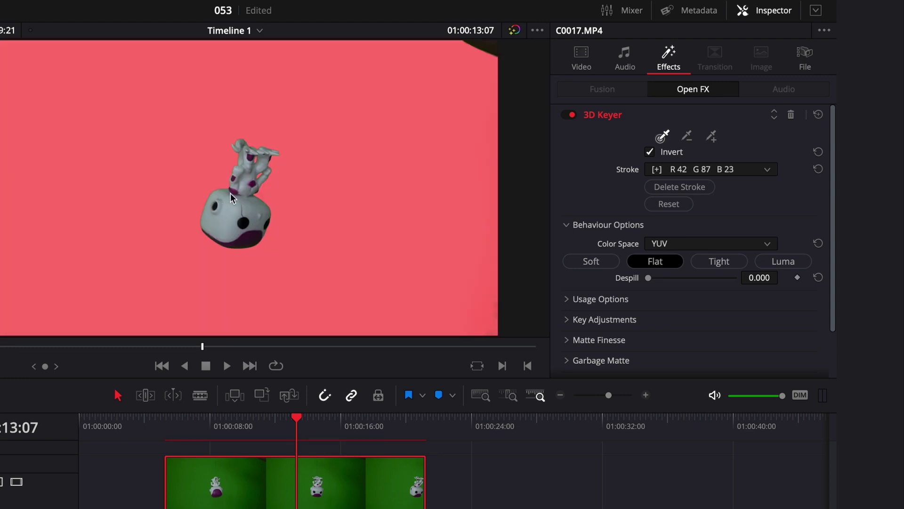
# Check the key as a matte and with Alpha Highlight, then set Output to Final Composite.
pyautogui.scroll(-3, 706, 306)
pyautogui.click(711, 345)
pyautogui.click(703, 377)
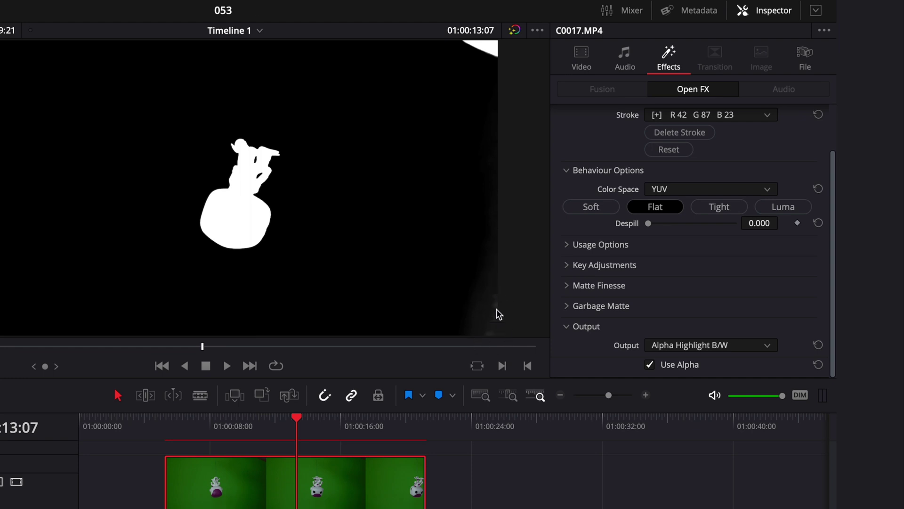
pyautogui.click(688, 346)
pyautogui.click(689, 359)
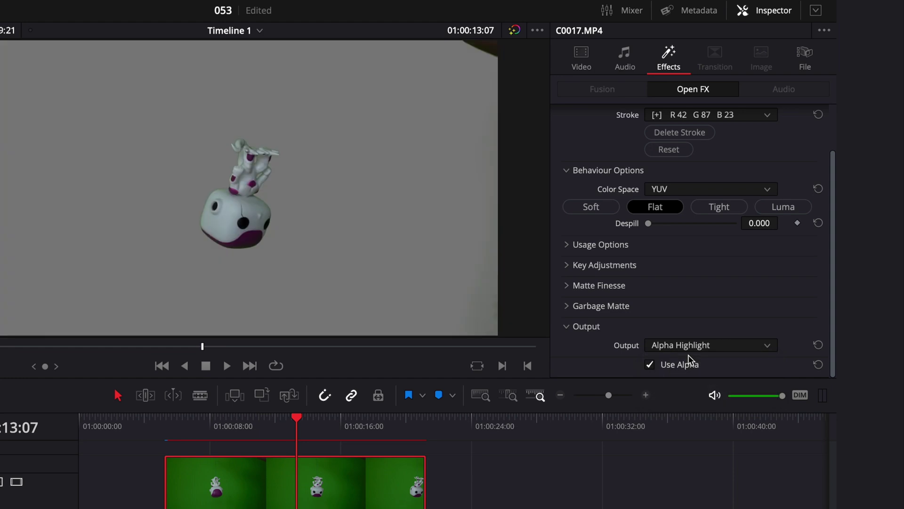
pyautogui.click(700, 347)
pyautogui.click(682, 394)
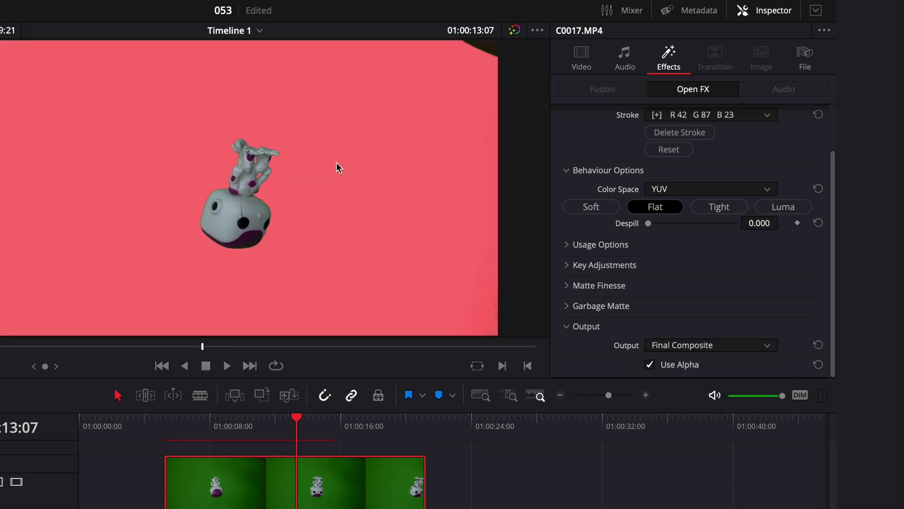
# Crop the clip's top to 709 and its right side to 850.1.
pyautogui.click(579, 59)
pyautogui.scroll(3, 599, 132)
pyautogui.moveTo(647, 288); pyautogui.dragTo(676, 289)
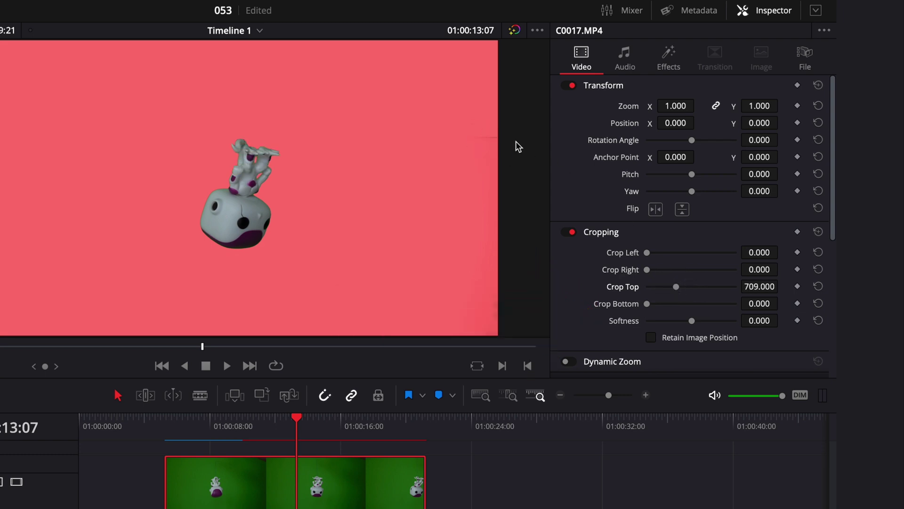
pyautogui.scroll(4, 502, 137)
pyautogui.moveTo(647, 269); pyautogui.dragTo(662, 271)
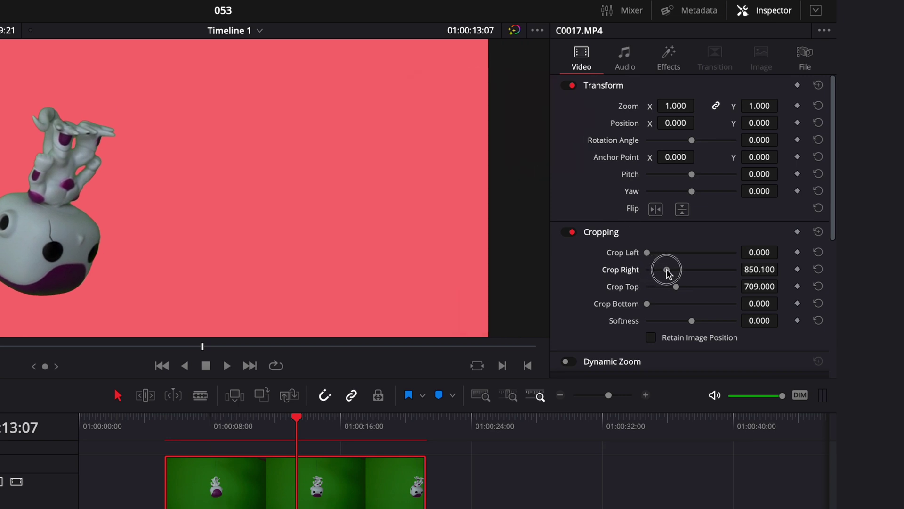
# Crop the left to 1407 and the bottom to 461.7, checking the figurine across the clip.
pyautogui.hotkey('shift', 'z')
pyautogui.moveTo(648, 253); pyautogui.dragTo(679, 253)
pyautogui.moveTo(647, 303); pyautogui.dragTo(666, 303)
pyautogui.click(202, 347)
pyautogui.moveTo(202, 348)
pyautogui.mouseDown()
pyautogui.moveTo(12, 349)
pyautogui.moveTo(338, 359)
pyautogui.moveTo(190, 353)
pyautogui.mouseUp()
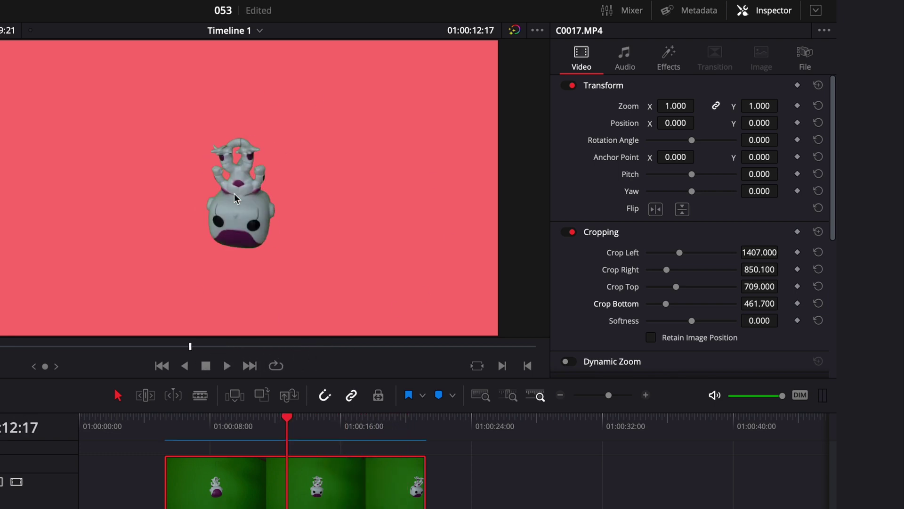
pyautogui.click(670, 68)
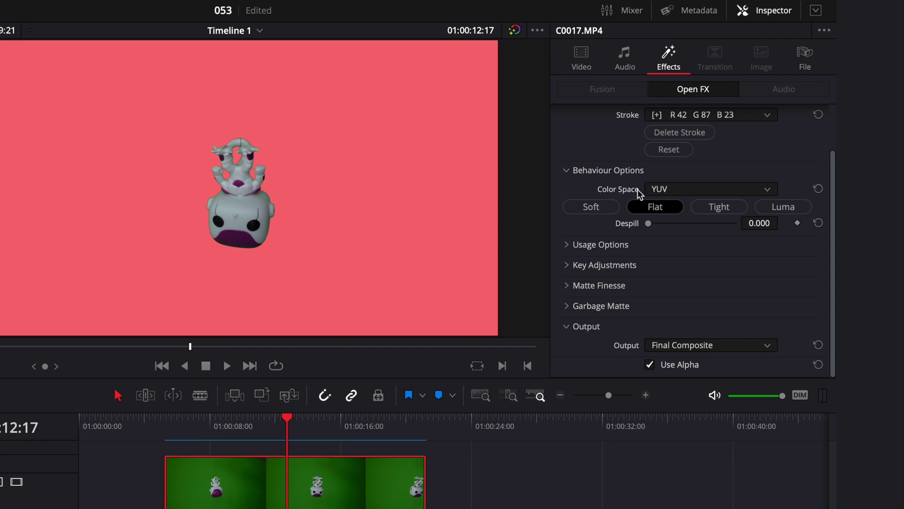
# Expand and review the 3D Keyer's Matte Finesse options.
pyautogui.click(567, 285)
pyautogui.scroll(-4, 564, 284)
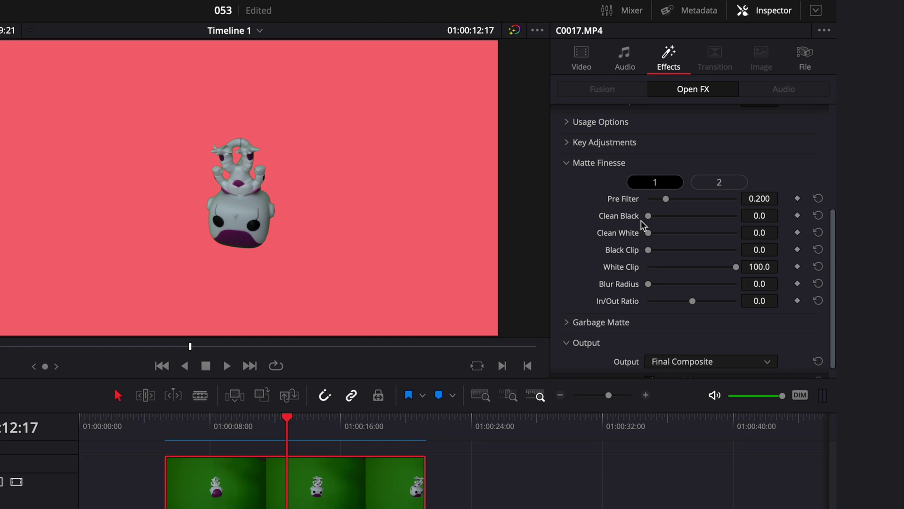
pyautogui.scroll(4, 640, 220)
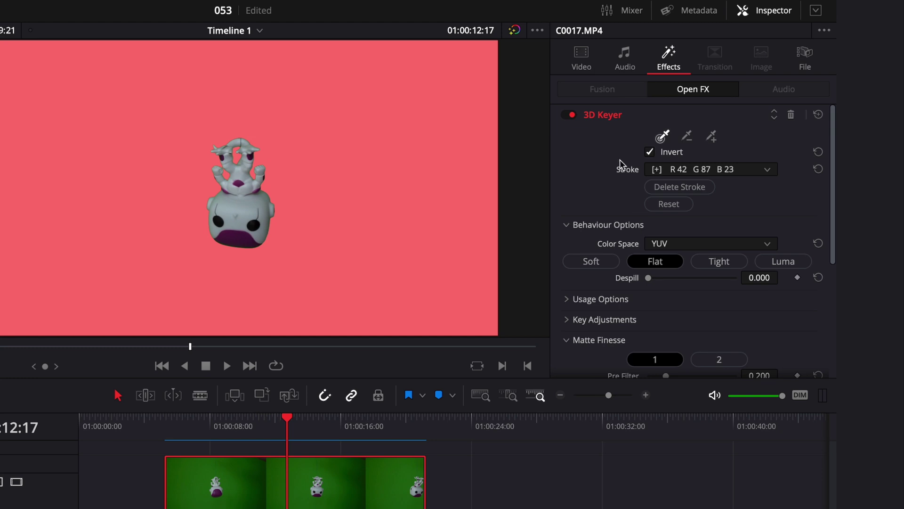
# Flip C0017.MP4 vertically in Transform and review the upright figurine.
pyautogui.click(582, 60)
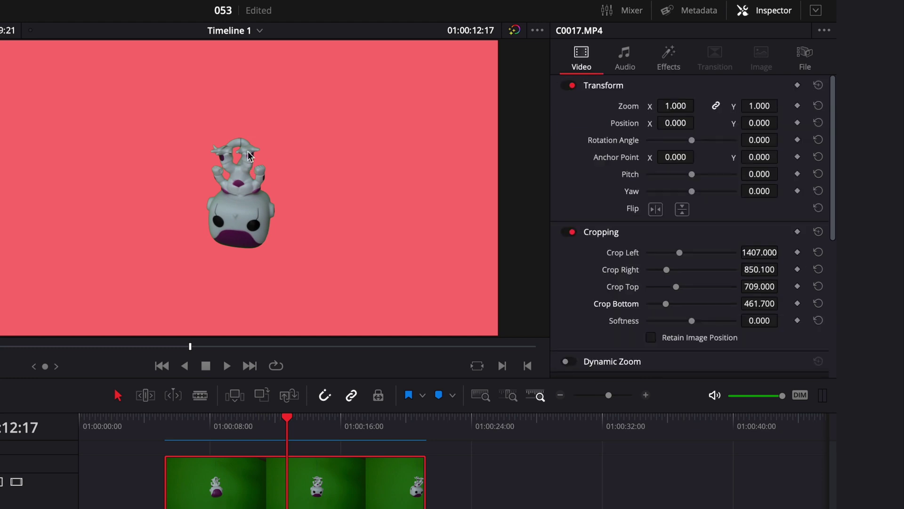
pyautogui.click(683, 210)
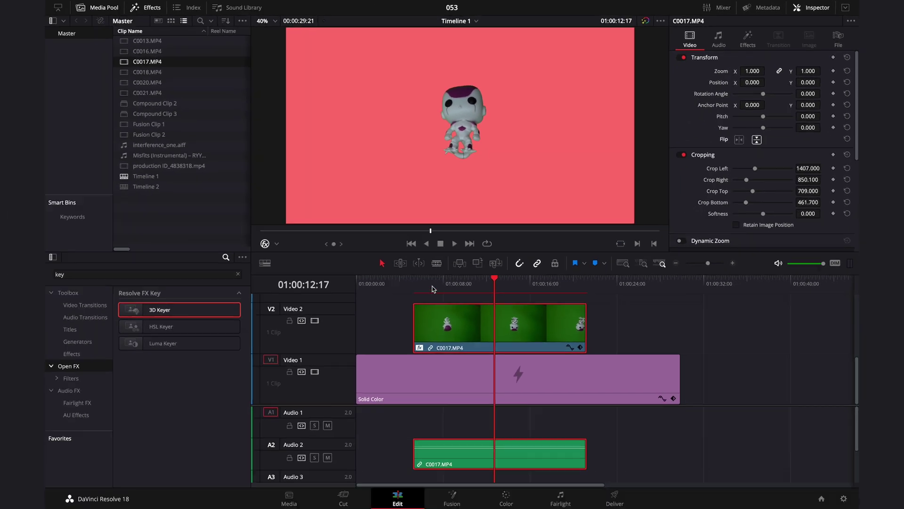
pyautogui.moveTo(434, 289); pyautogui.dragTo(533, 291)
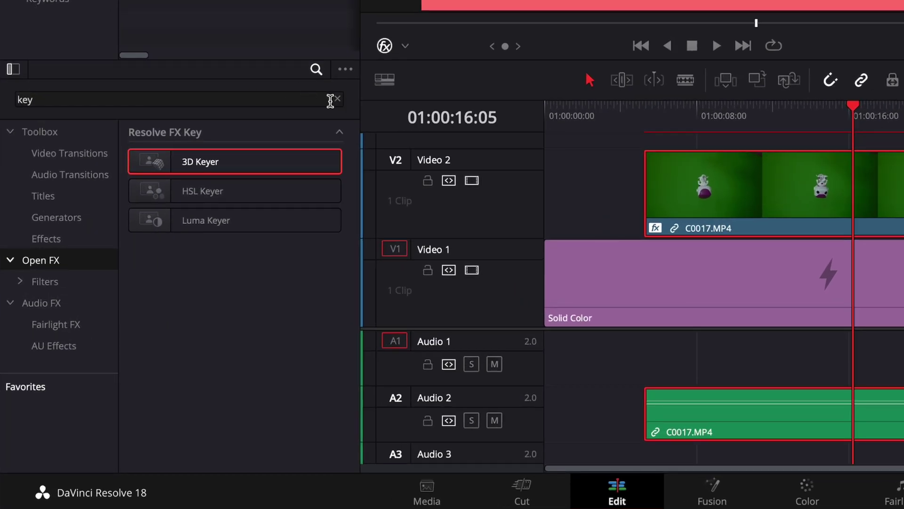
# Search 'scan' and apply the Scanlines effect to C0017.MP4.
pyautogui.click(237, 275)
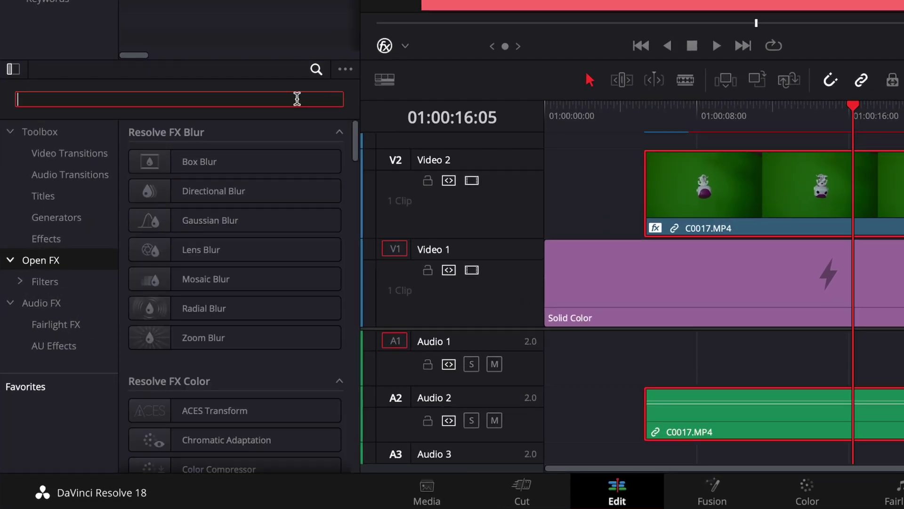
pyautogui.write('scan')
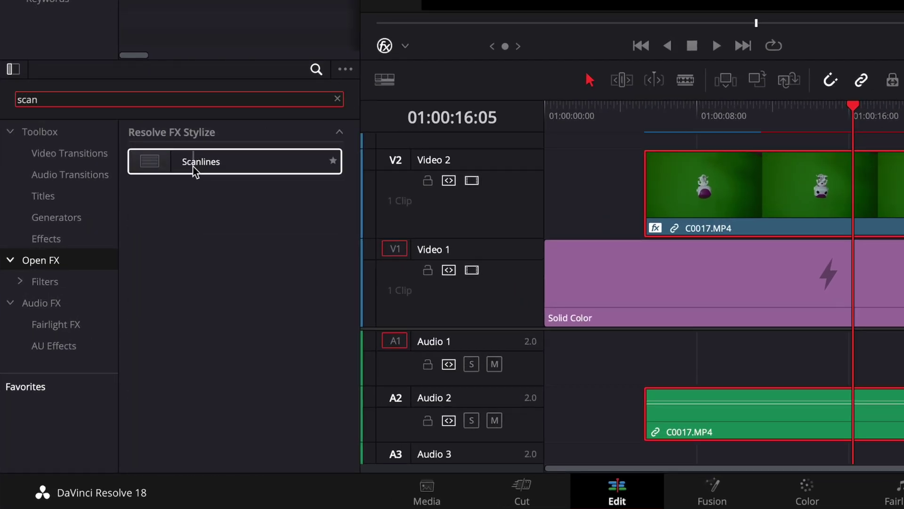
pyautogui.moveTo(194, 170); pyautogui.dragTo(700, 190)
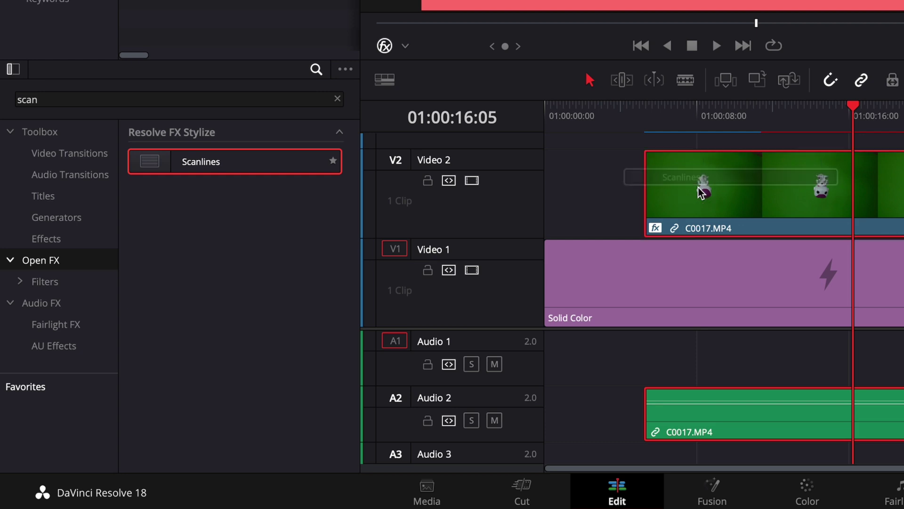
# Set Scanlines Line Frequency to about 11.6 in the Inspector for fine lines.
pyautogui.click(747, 38)
pyautogui.click(619, 137)
pyautogui.click(625, 169)
pyautogui.moveTo(631, 211); pyautogui.dragTo(665, 211)
pyautogui.scroll(-3, 632, 246)
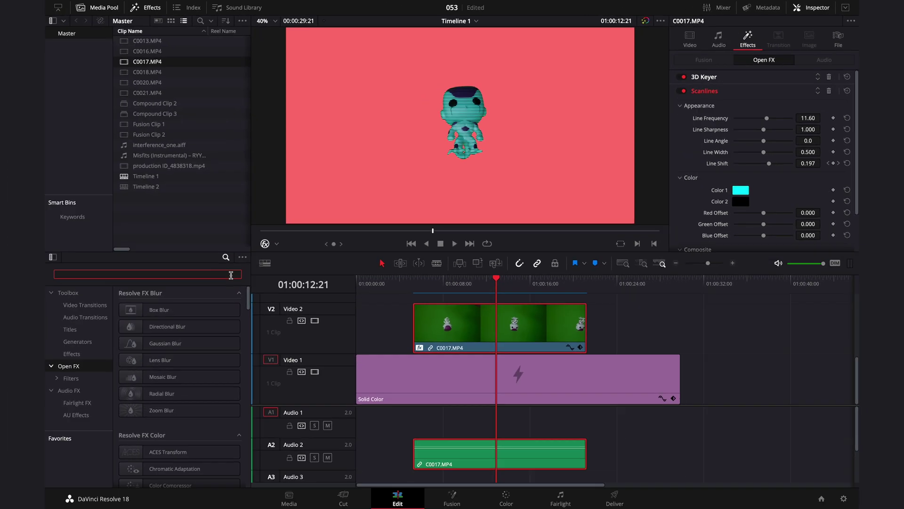
# Search 'dro' and apply Drop Shadow to the C0017 clip.
pyautogui.write('drop')
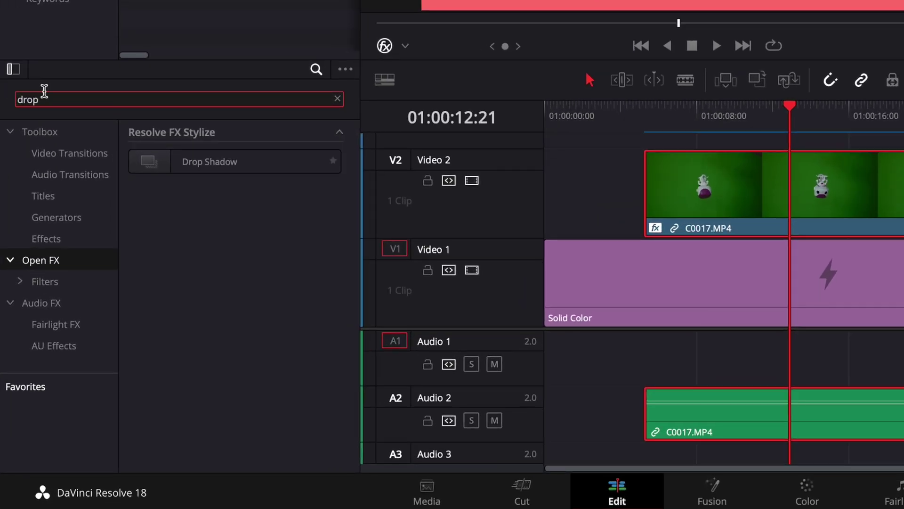
pyautogui.moveTo(176, 165); pyautogui.dragTo(747, 188)
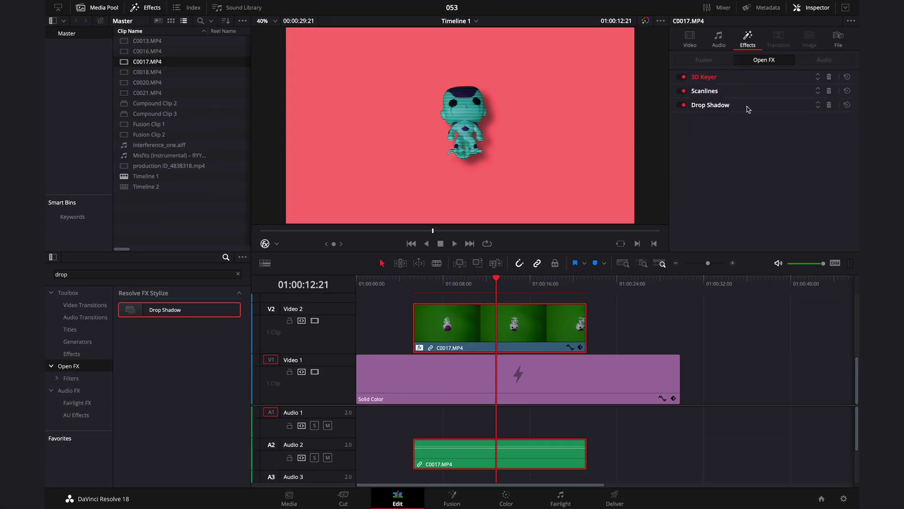
pyautogui.click(748, 108)
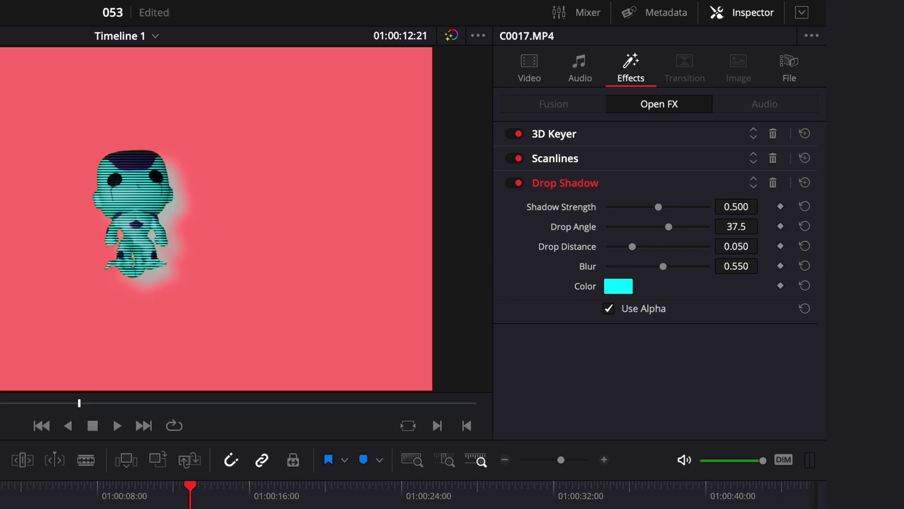
# Set Drop Shadow Strength 1.0, Drop Distance 0.0 and Blur 1.0 for an even cyan glow.
pyautogui.moveTo(660, 208); pyautogui.dragTo(753, 208)
pyautogui.moveTo(632, 246); pyautogui.dragTo(383, 247)
pyautogui.moveTo(666, 267); pyautogui.dragTo(719, 266)
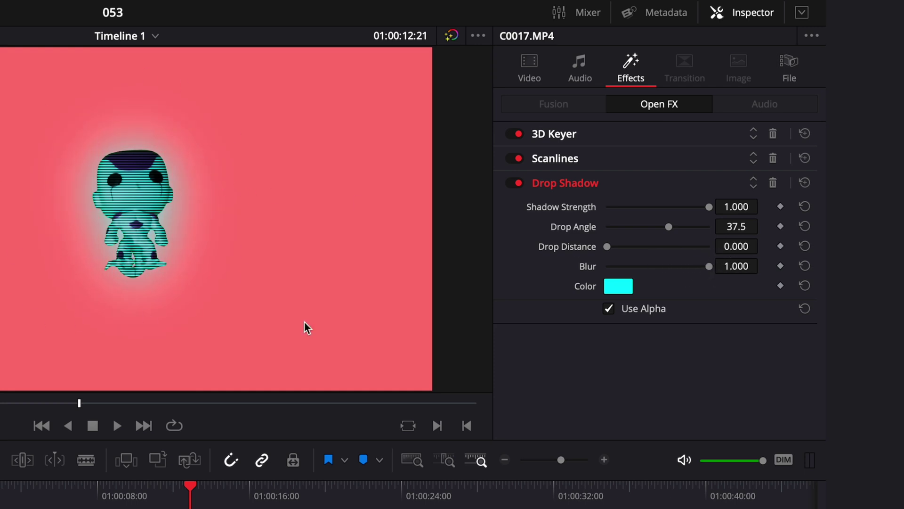
# Compare the Drop Shadow on and off, then make the Solid Color background black and preview.
pyautogui.click(521, 184)
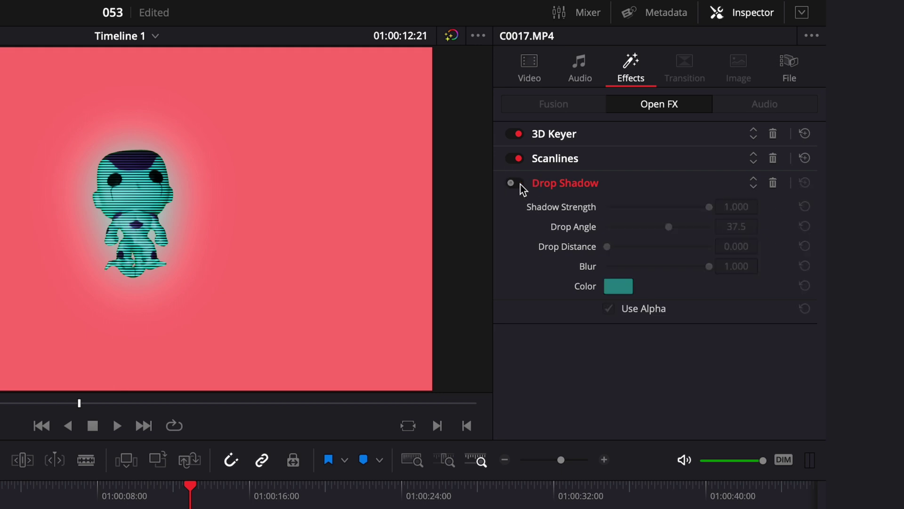
pyautogui.click(521, 184)
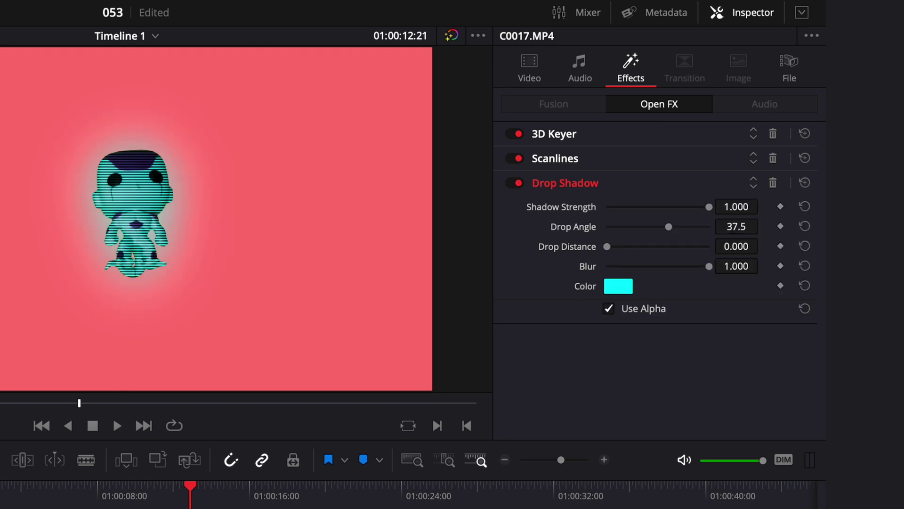
pyautogui.click(605, 508)
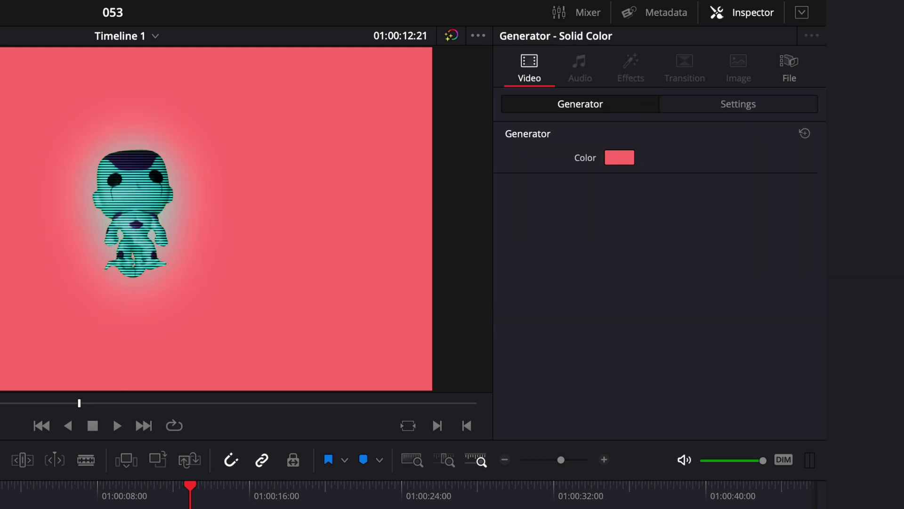
pyautogui.hotkey('ctrl', 'z')
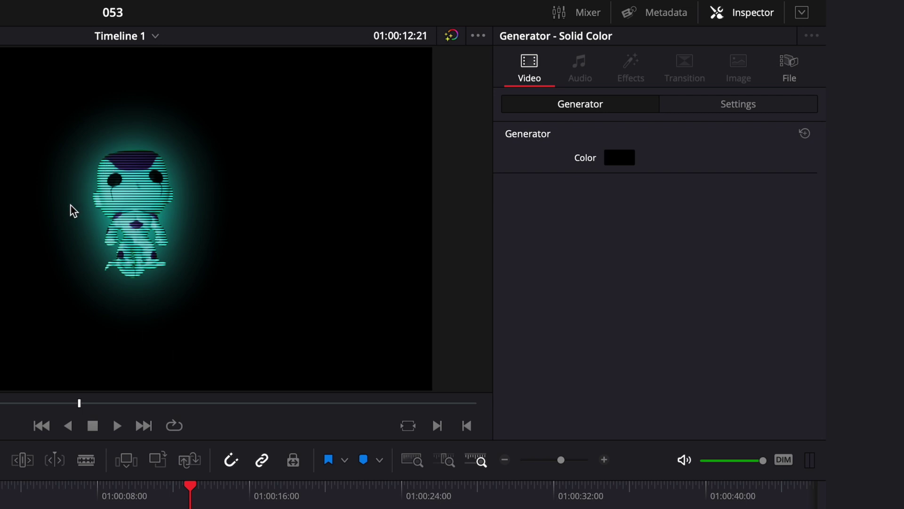
pyautogui.click(97, 501)
pyautogui.moveTo(97, 501); pyautogui.dragTo(190, 497)
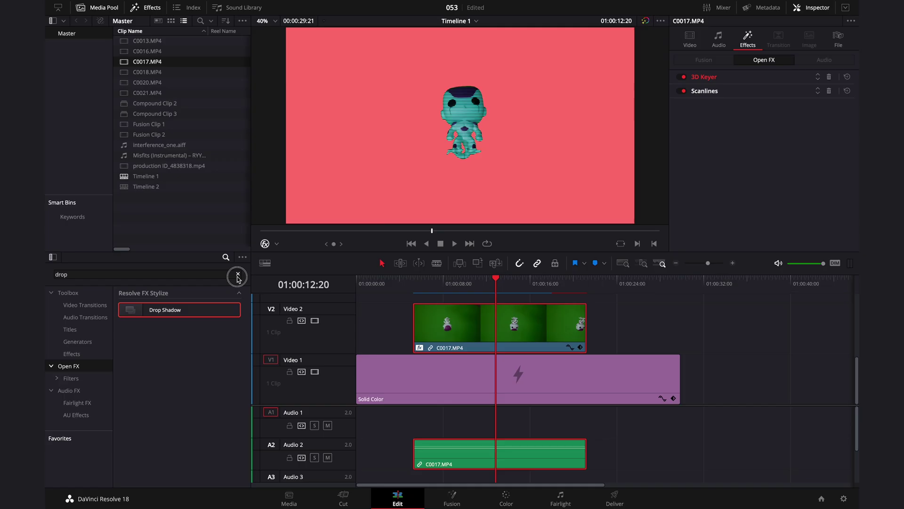
# Search 'edge' and drop Resolve FX Edge Detect onto the C0017 figurine clip on Video 2.
pyautogui.click(215, 275)
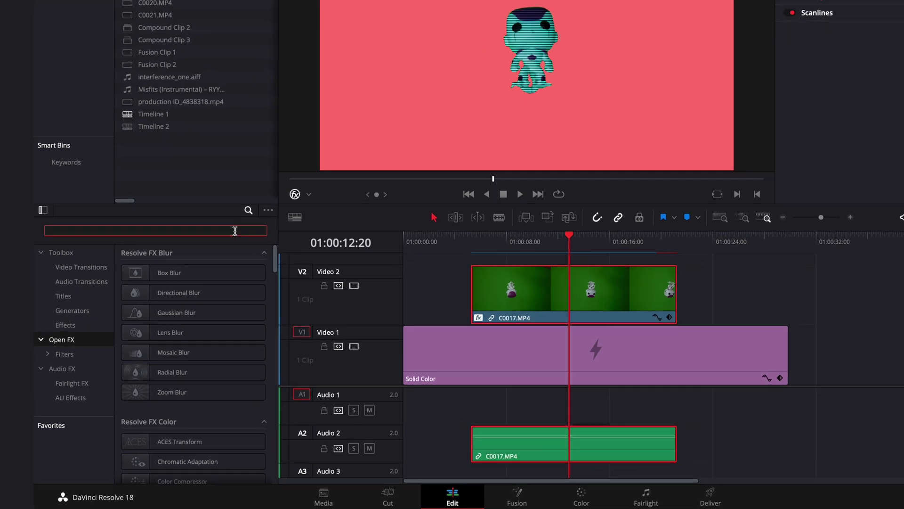
pyautogui.write('edge')
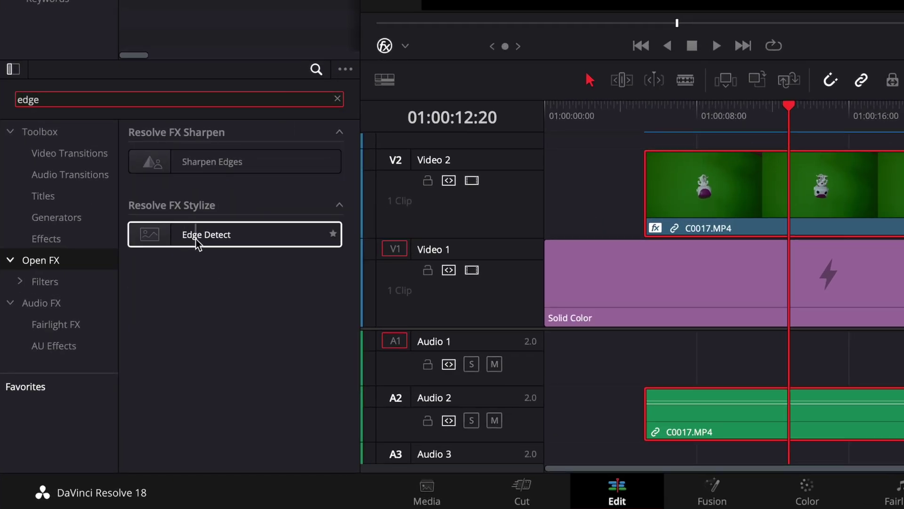
pyautogui.moveTo(195, 239); pyautogui.dragTo(716, 196)
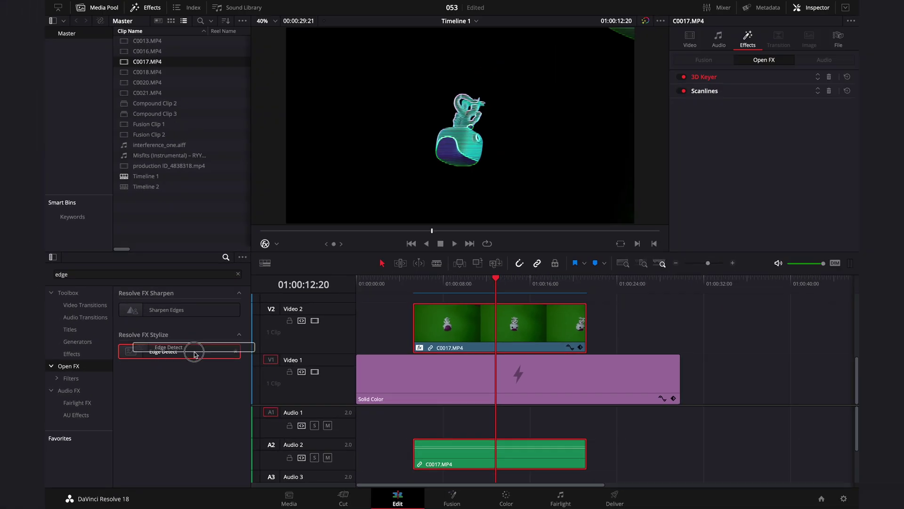
pyautogui.moveTo(454, 328); pyautogui.dragTo(454, 328)
pyautogui.moveTo(437, 291); pyautogui.dragTo(503, 295)
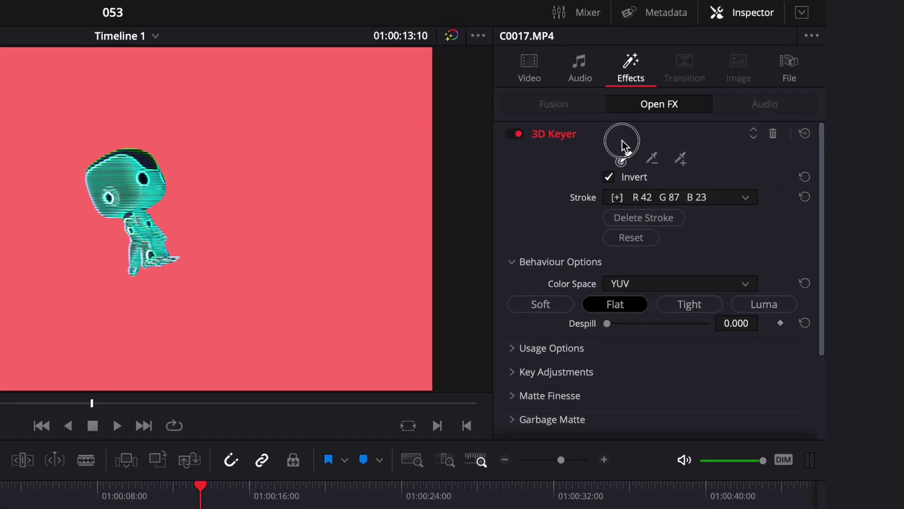
pyautogui.click(743, 78)
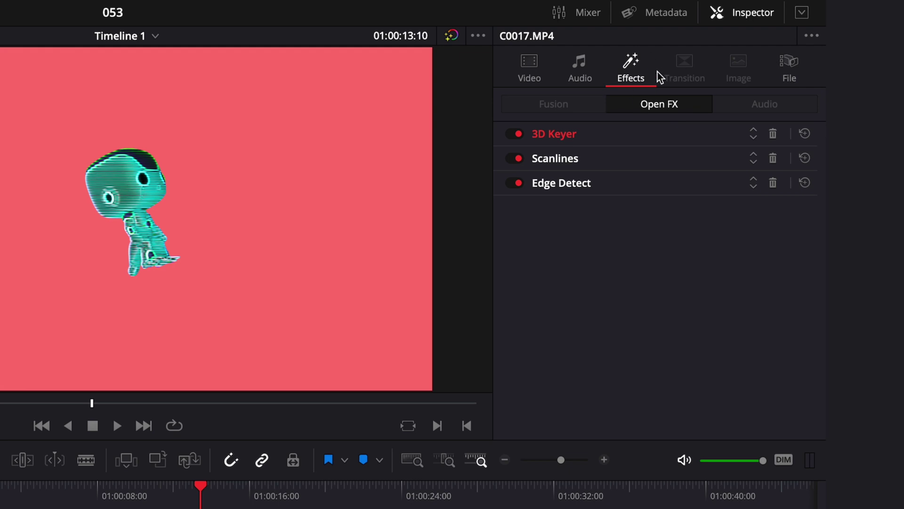
# Set Edge Detect's Edge Width to 0.225 and preview the outlined figure.
pyautogui.click(608, 191)
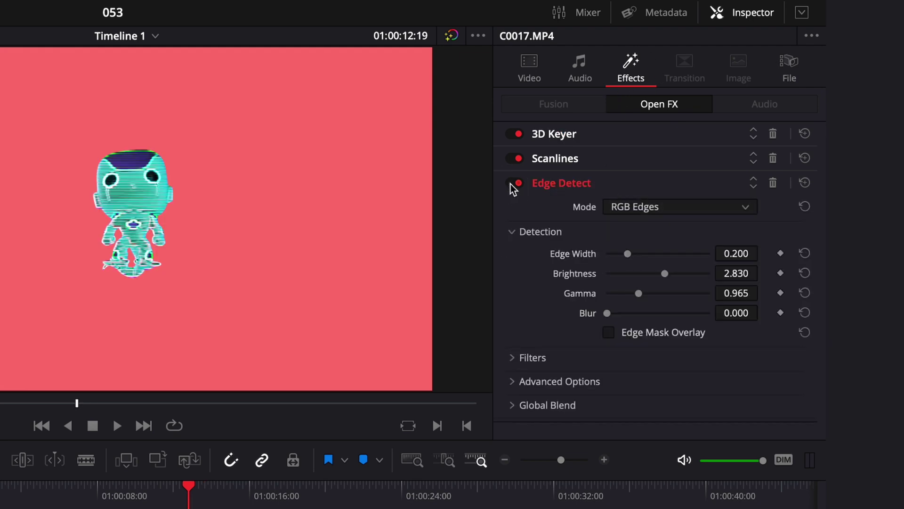
pyautogui.moveTo(627, 253); pyautogui.dragTo(629, 257)
pyautogui.click(134, 495)
pyautogui.moveTo(134, 495); pyautogui.dragTo(196, 495)
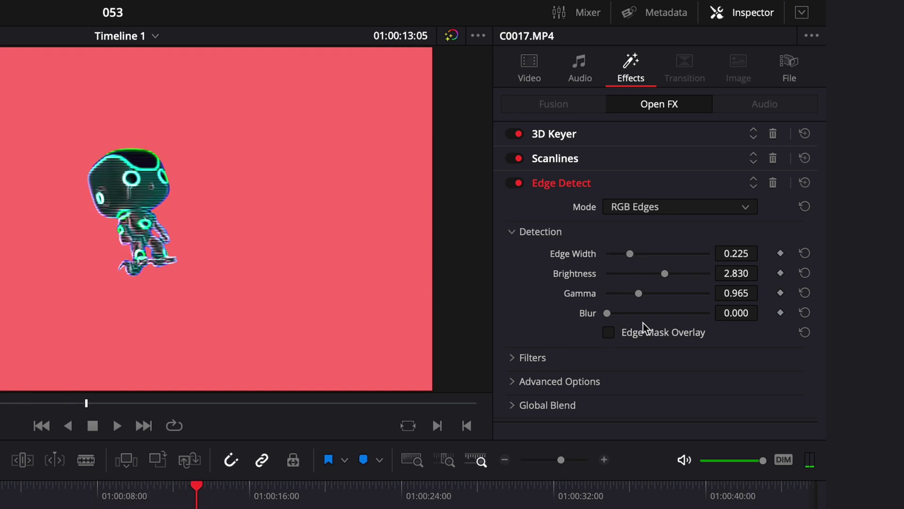
# Set the Edge Detect Global Blend to 0.666 and play the clip to review the look.
pyautogui.click(632, 381)
pyautogui.scroll(-1, 632, 383)
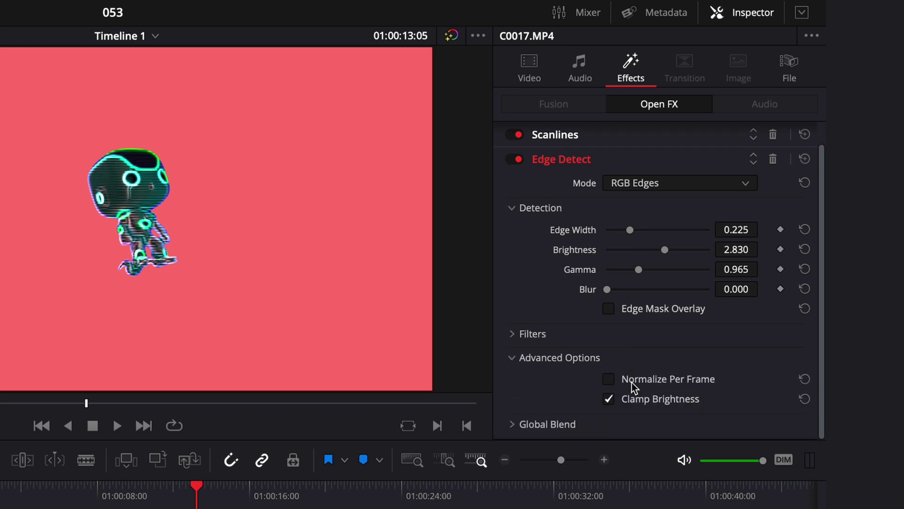
pyautogui.click(589, 355)
pyautogui.click(568, 399)
pyautogui.moveTo(709, 425); pyautogui.dragTo(675, 427)
pyautogui.press('space')
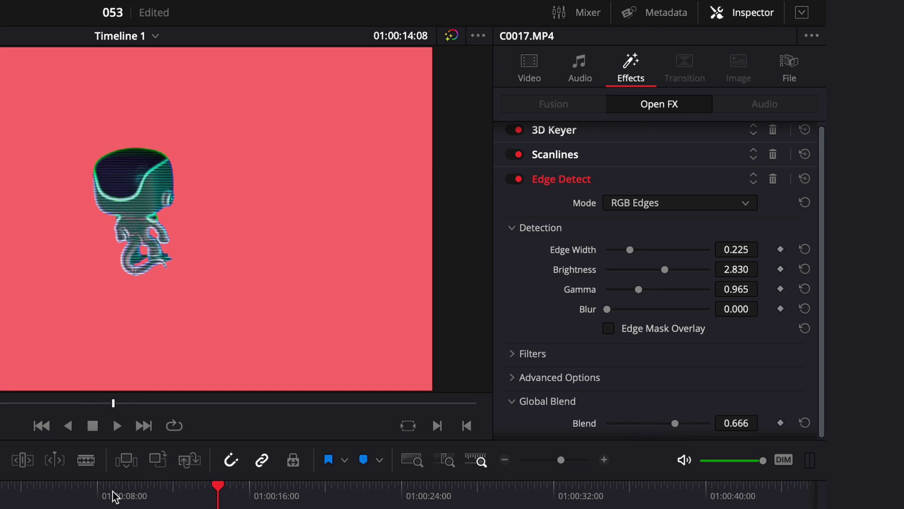
pyautogui.click(113, 495)
pyautogui.press('space')
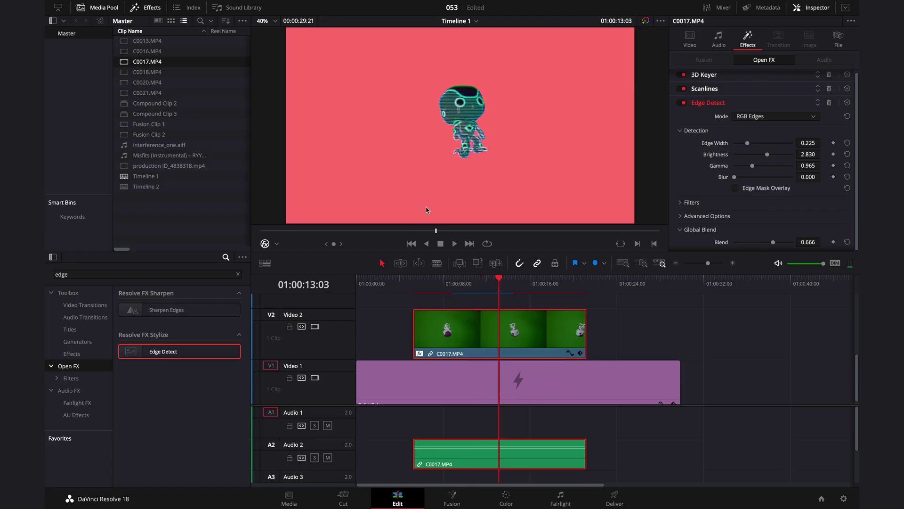
# Search 'drop' and apply the Drop Shadow effect to the C0017 figurine clip.
pyautogui.doubleClick(224, 277)
pyautogui.write('drop')
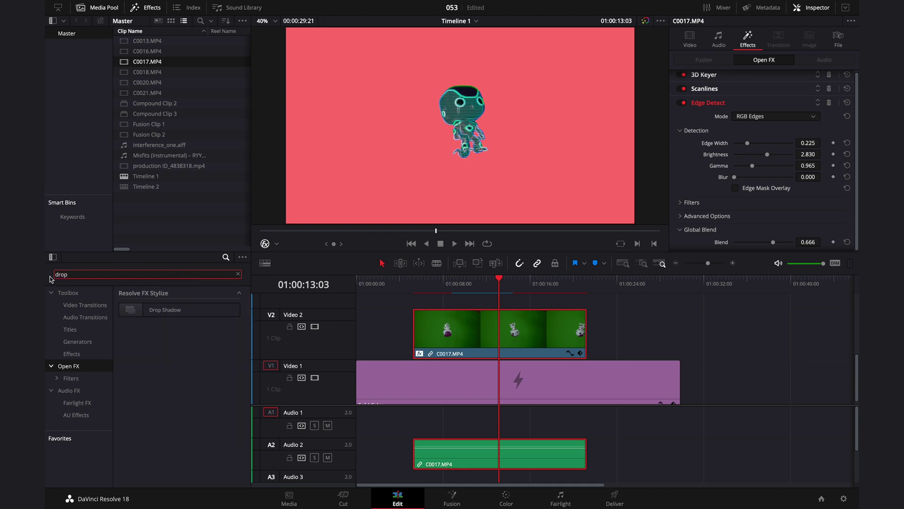
pyautogui.moveTo(165, 310); pyautogui.dragTo(476, 332)
# Make the shadow cyan with Drop Distance 0, Shadow Strength 1.000 and Blur 1.000.
pyautogui.click(741, 178)
pyautogui.click(110, 446)
pyautogui.click(126, 493)
pyautogui.moveTo(748, 155); pyautogui.dragTo(728, 155)
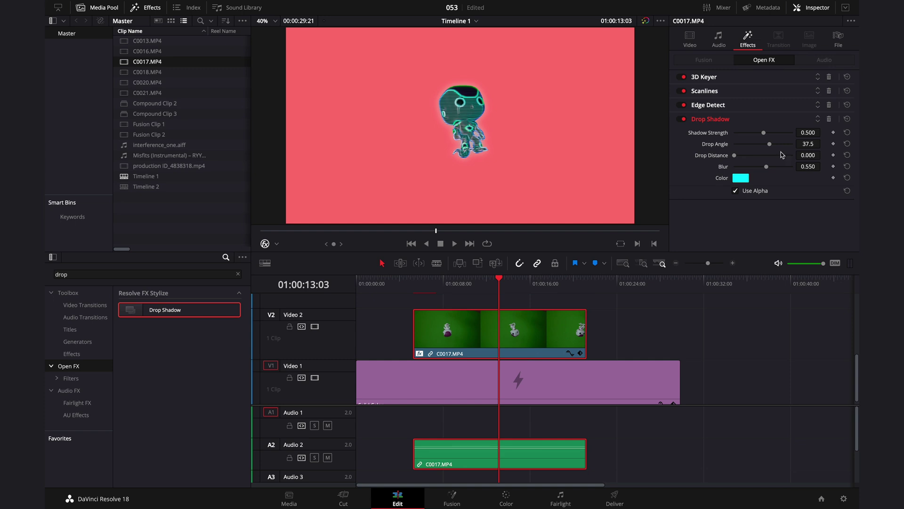
pyautogui.moveTo(808, 132); pyautogui.dragTo(830, 126)
pyautogui.moveTo(764, 164); pyautogui.dragTo(848, 166)
# Play back from an earlier frame to review the cyan glow.
pyautogui.click(434, 285)
pyautogui.press('space')
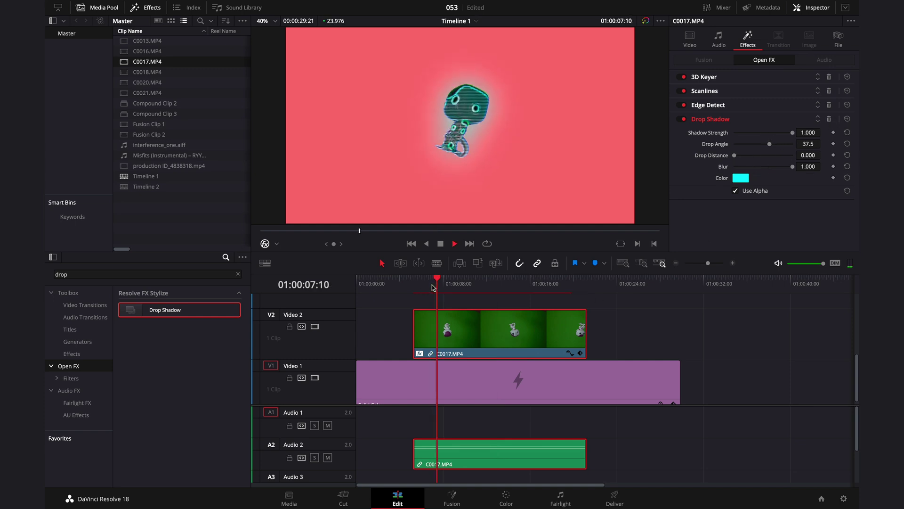
pyautogui.press('space')
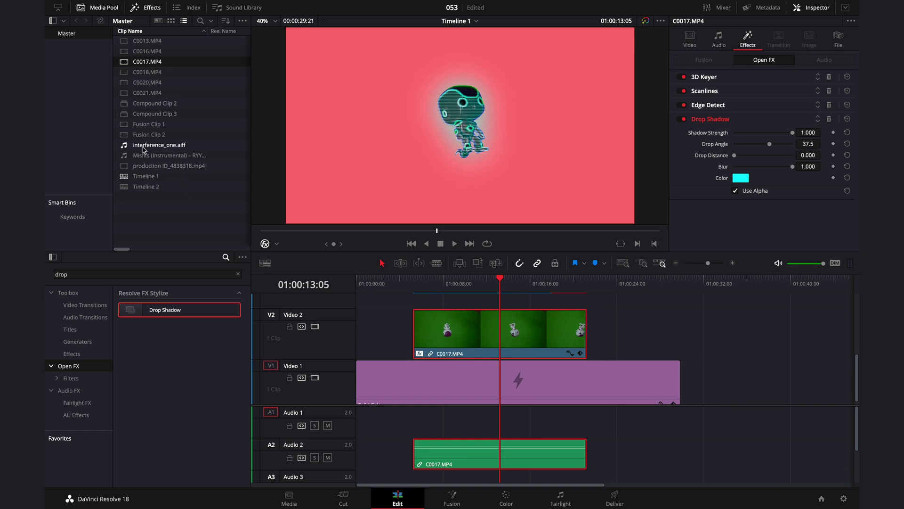
# Delete the figurine clip and place the dog clip production ID_4838318.mp4 on Video 2.
pyautogui.press('Delete')
pyautogui.moveTo(168, 165); pyautogui.dragTo(469, 229)
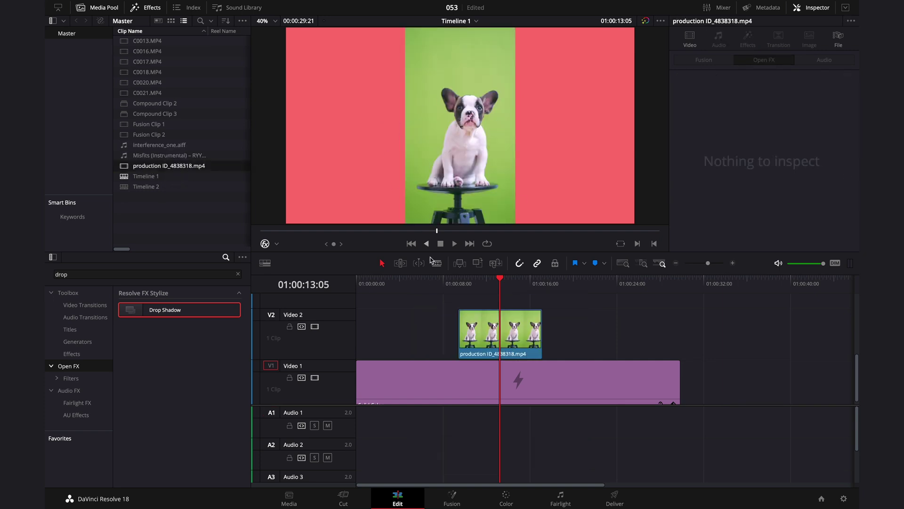
pyautogui.moveTo(480, 286); pyautogui.dragTo(476, 285)
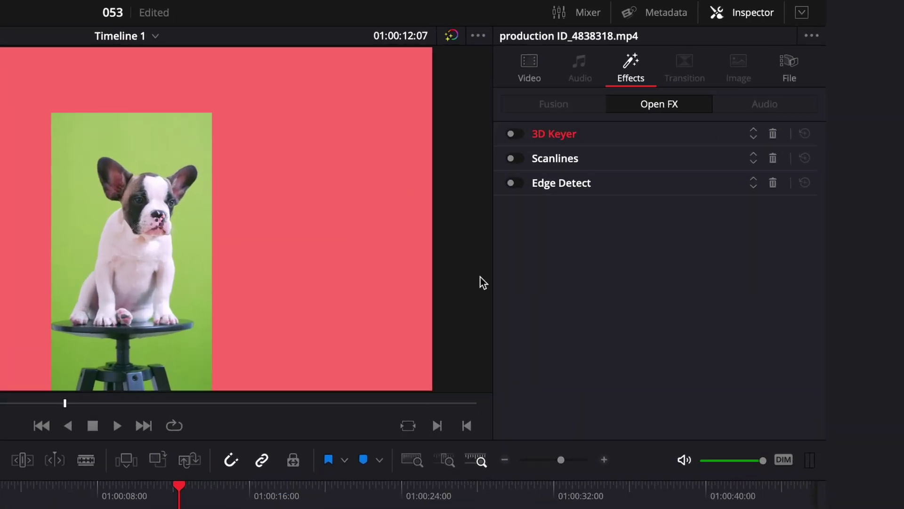
# Enable 3D Keyer, Scanlines and Edge Detect on the dog clip and play it back.
pyautogui.click(679, 77)
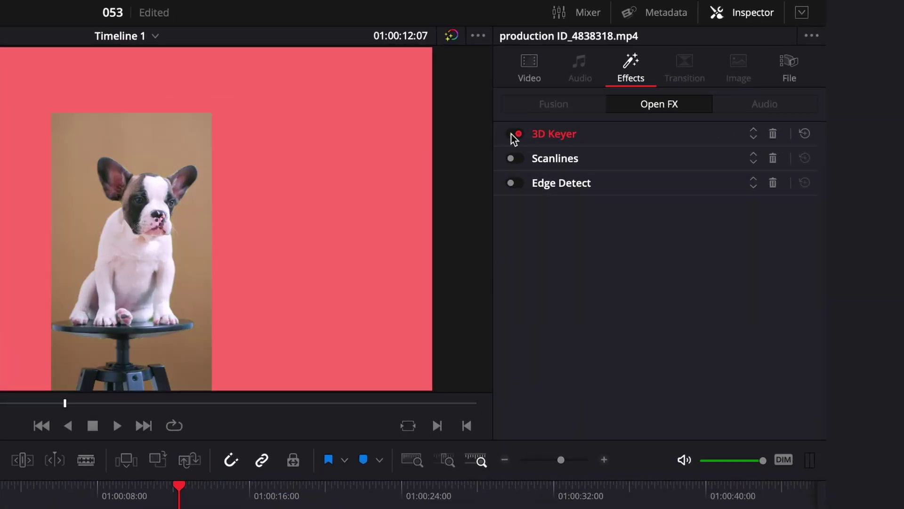
pyautogui.click(512, 159)
pyautogui.click(513, 182)
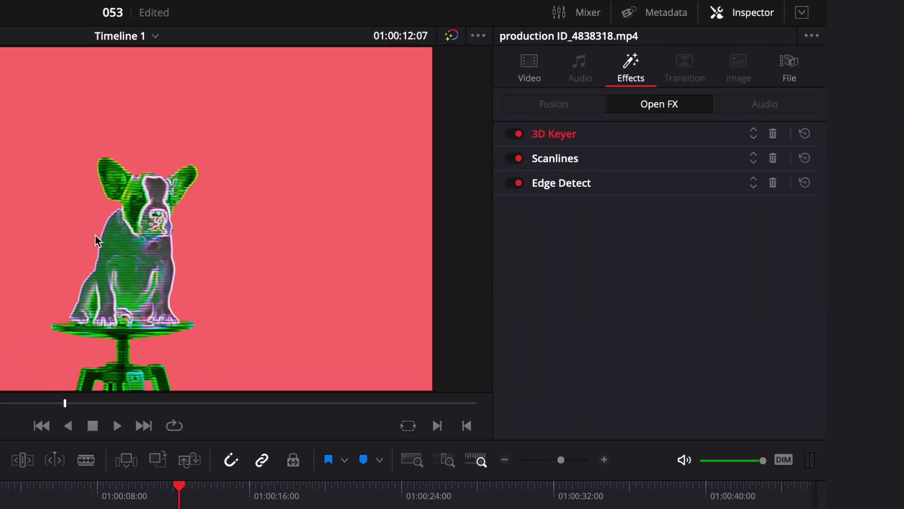
pyautogui.click(143, 499)
pyautogui.press('space')
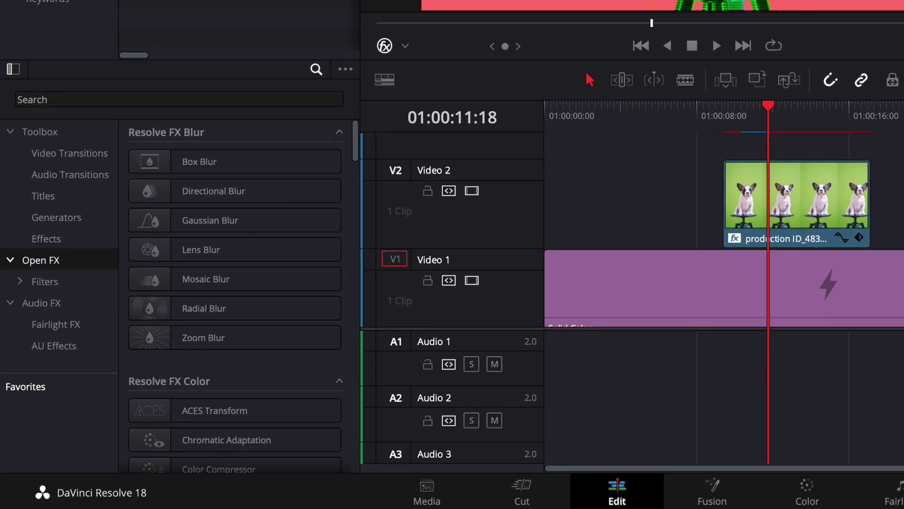
# Search 'sha' and apply Camera Shake to the dog clip.
pyautogui.click(194, 98)
pyautogui.write('sha')
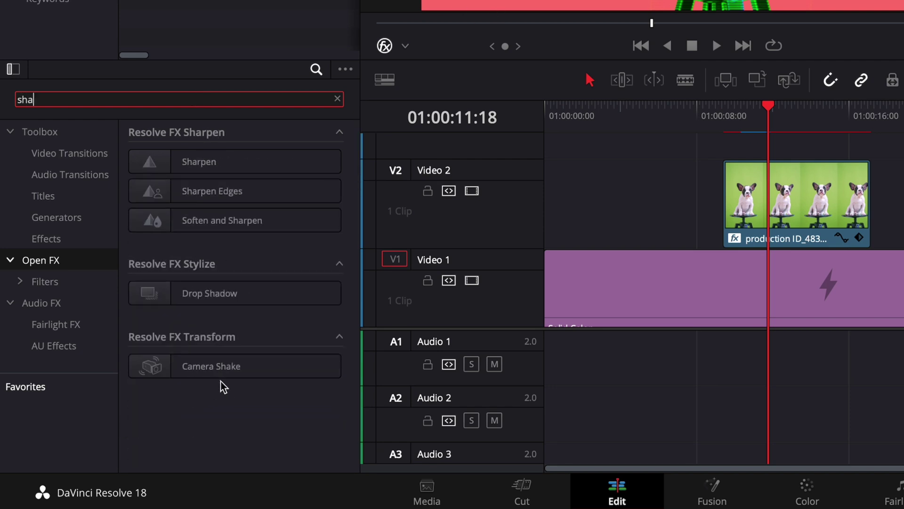
pyautogui.moveTo(221, 375); pyautogui.dragTo(339, 336)
pyautogui.moveTo(240, 409); pyautogui.dragTo(518, 335)
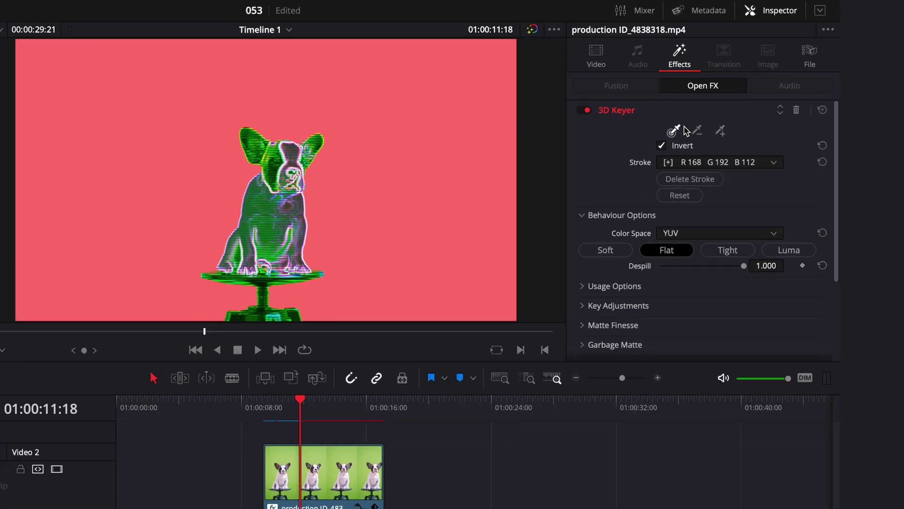
# Set Camera Shake Motion Scale to 0.481 and Speed Scale to 0.822, then preview the shake.
pyautogui.click(687, 113)
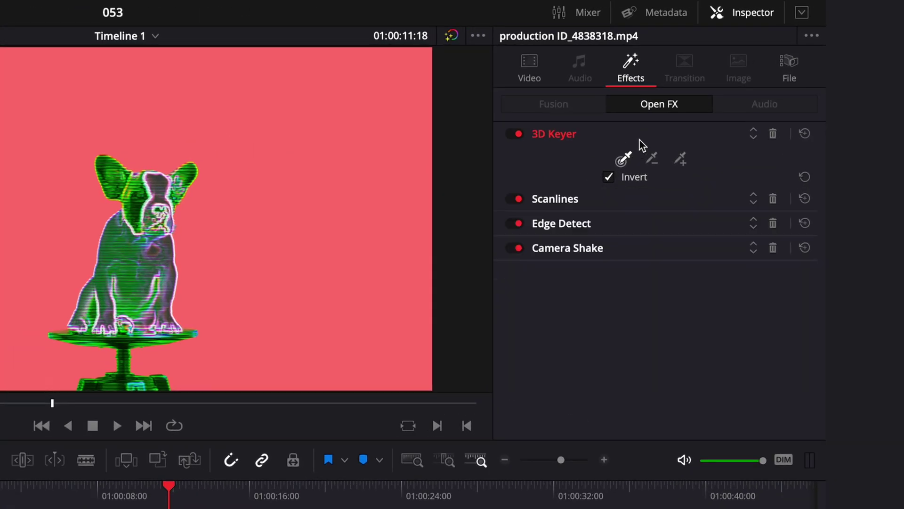
pyautogui.click(676, 172)
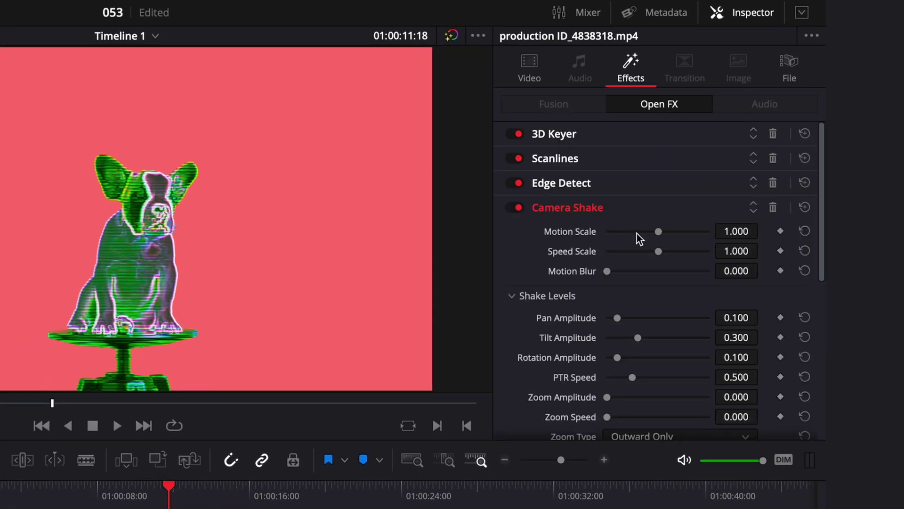
pyautogui.scroll(-4, 650, 230)
pyautogui.scroll(2, 663, 217)
pyautogui.moveTo(658, 183); pyautogui.dragTo(613, 224)
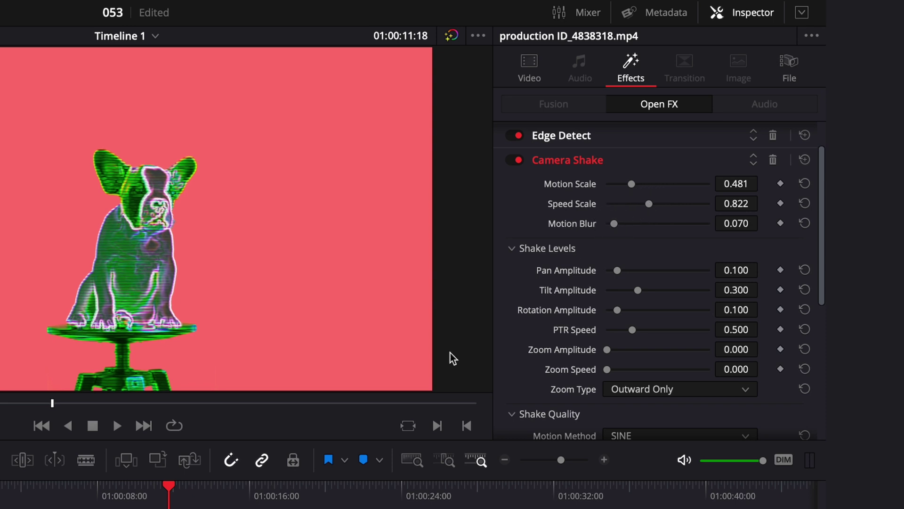
pyautogui.moveTo(169, 492); pyautogui.dragTo(214, 500)
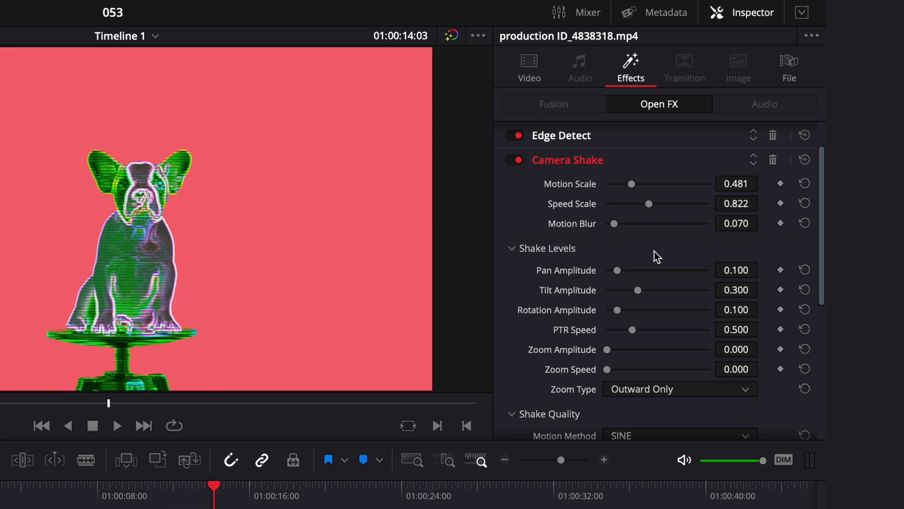